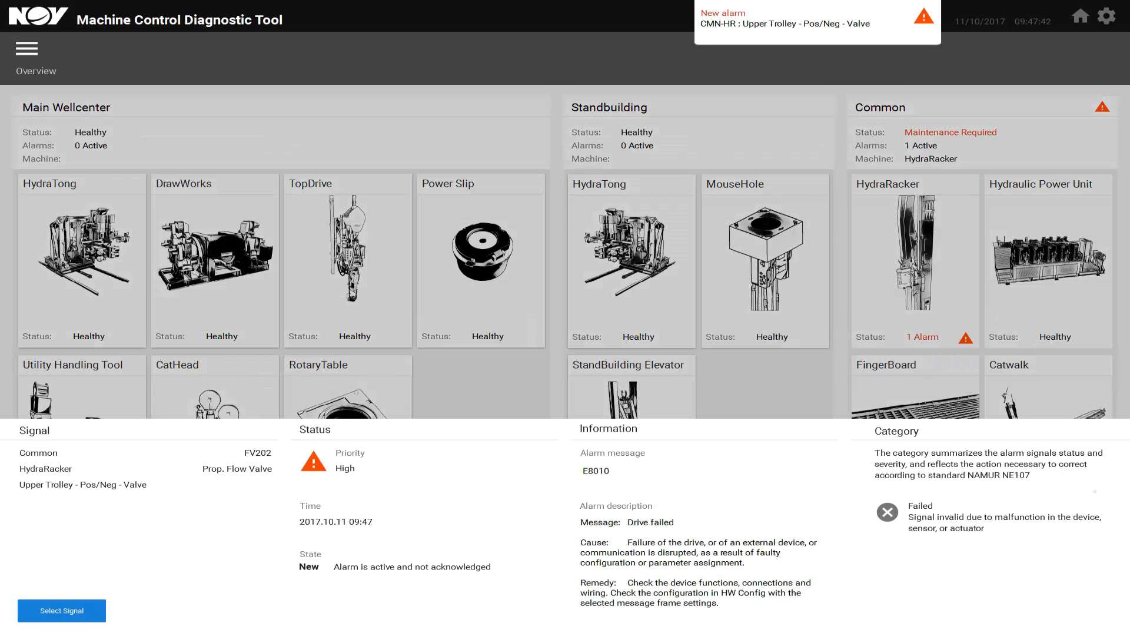
# Dismiss the alarm details and go to the Component-Viewer page from the navigation menu.
pyautogui.click(481, 379)
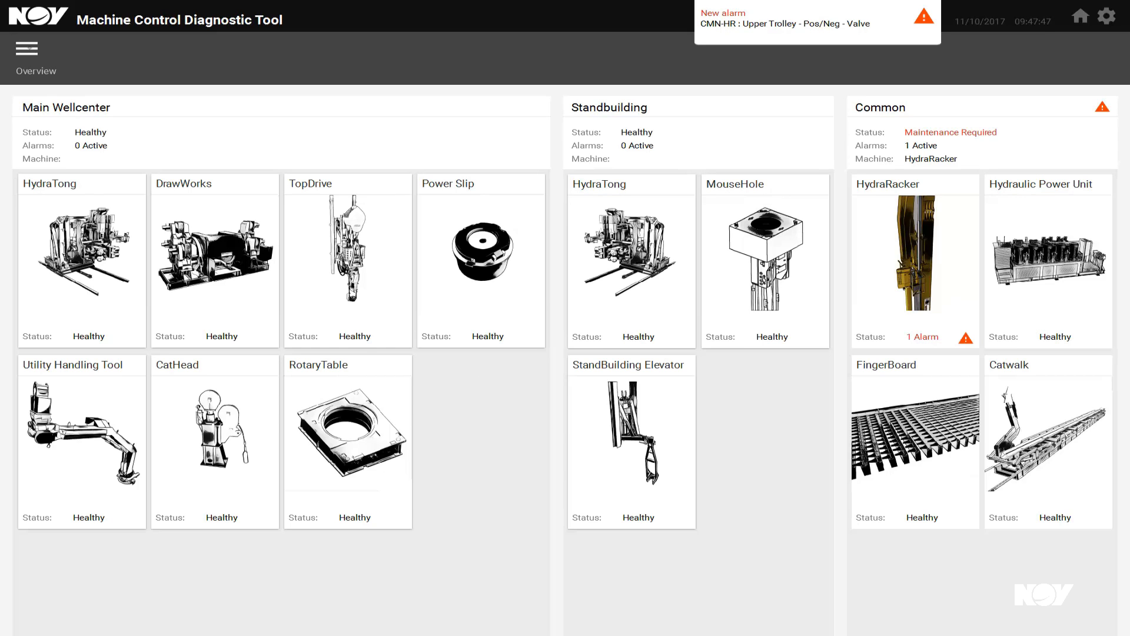
pyautogui.click(27, 49)
pyautogui.click(60, 334)
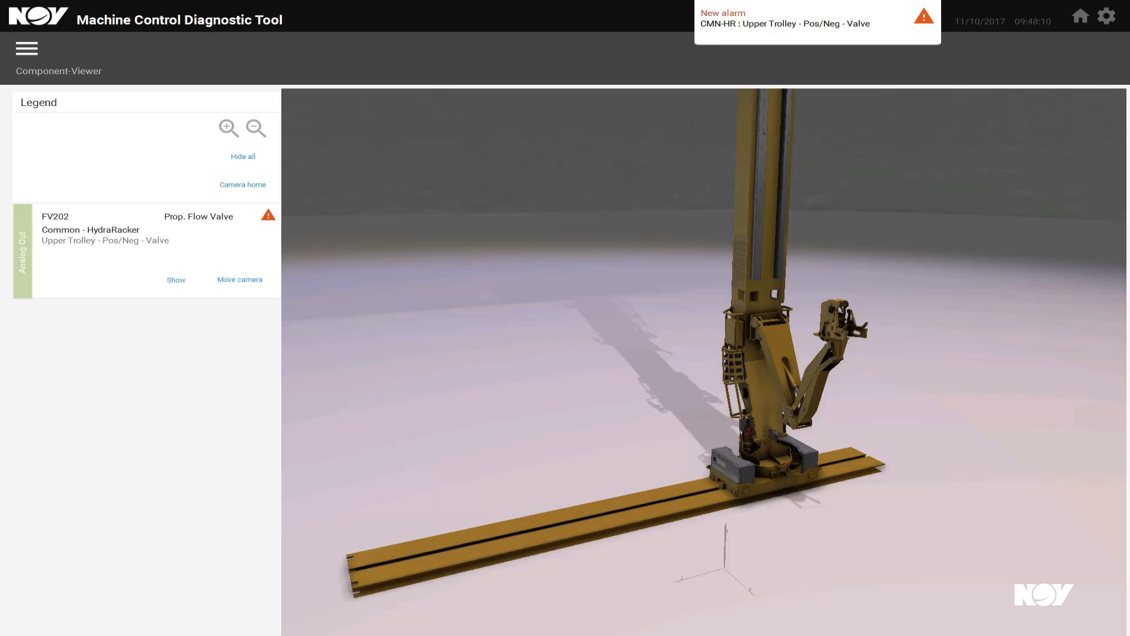
# Show the FV202 valve in the 3D model, then switch to the P&ID drawings page.
pyautogui.click(176, 279)
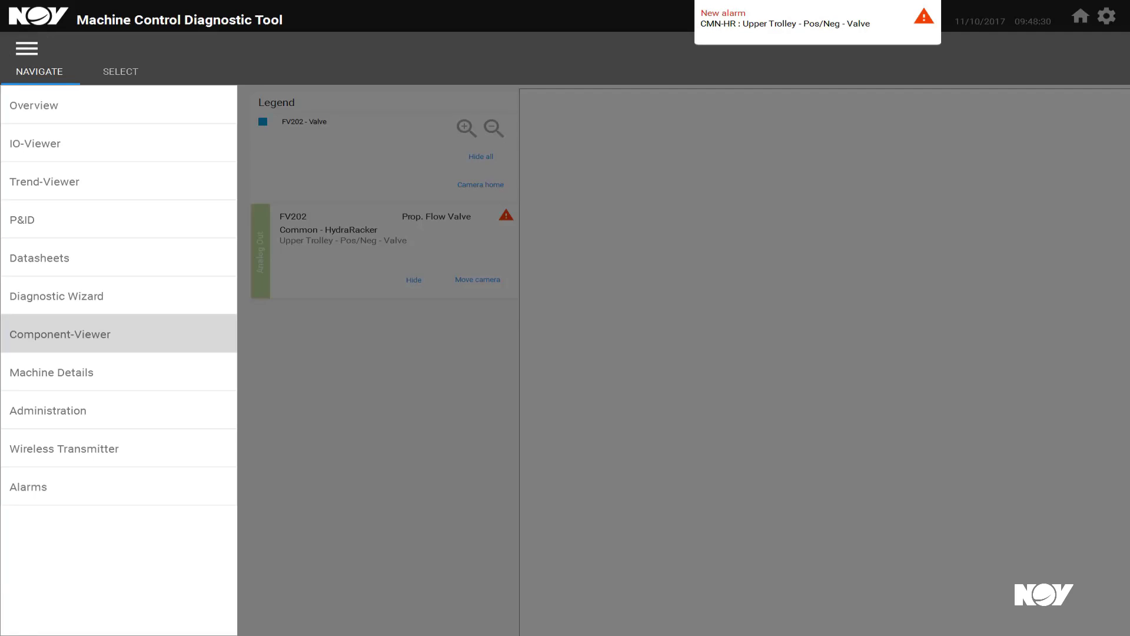
pyautogui.click(67, 217)
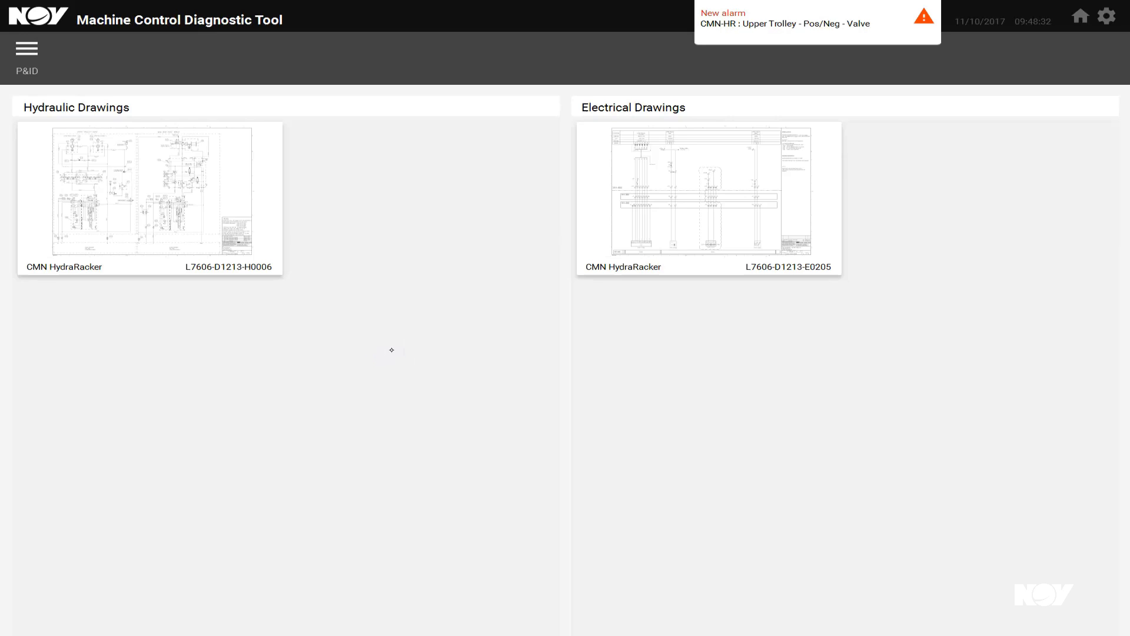
# Open hydraulic drawing L7606-D1213-H0006 and pan to the upper trolley travel valve block.
pyautogui.click(153, 190)
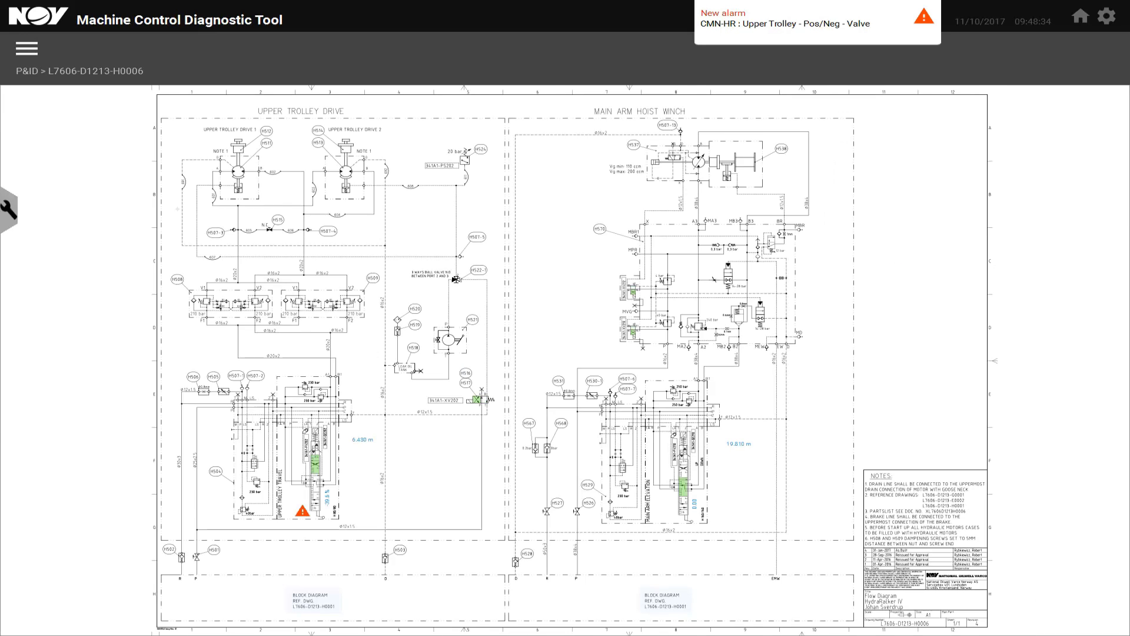
pyautogui.scroll(3, 575, 343)
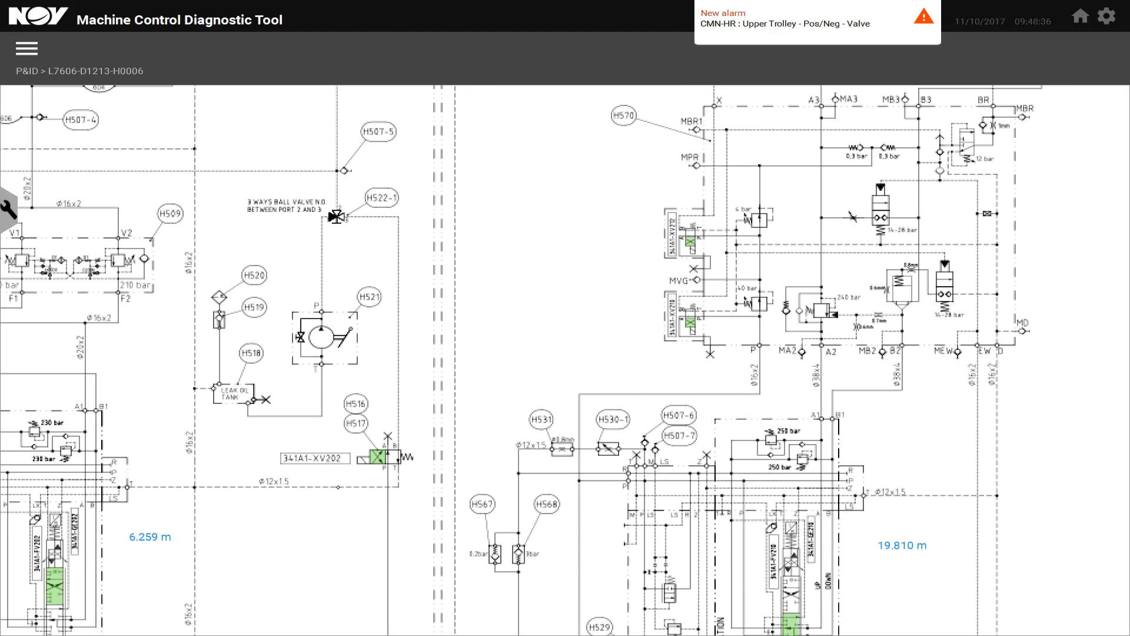
pyautogui.scroll(-3, 565, 353)
pyautogui.moveTo(565, 397); pyautogui.dragTo(618, 221)
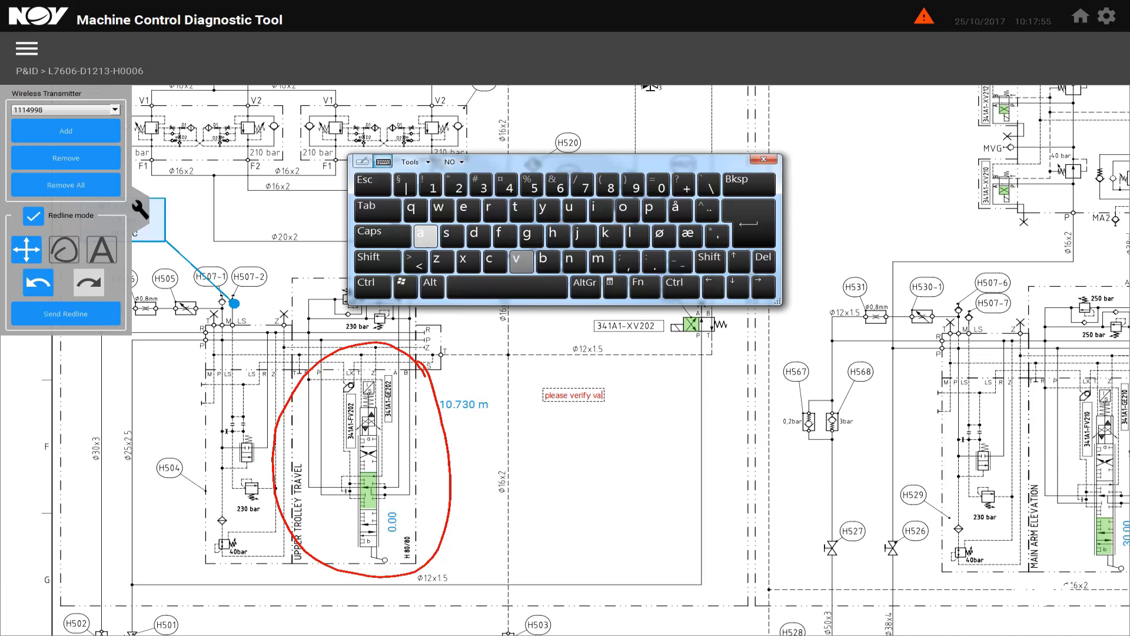
# Send the 'please verify valve' redline markup to tech support.
pyautogui.click(79, 313)
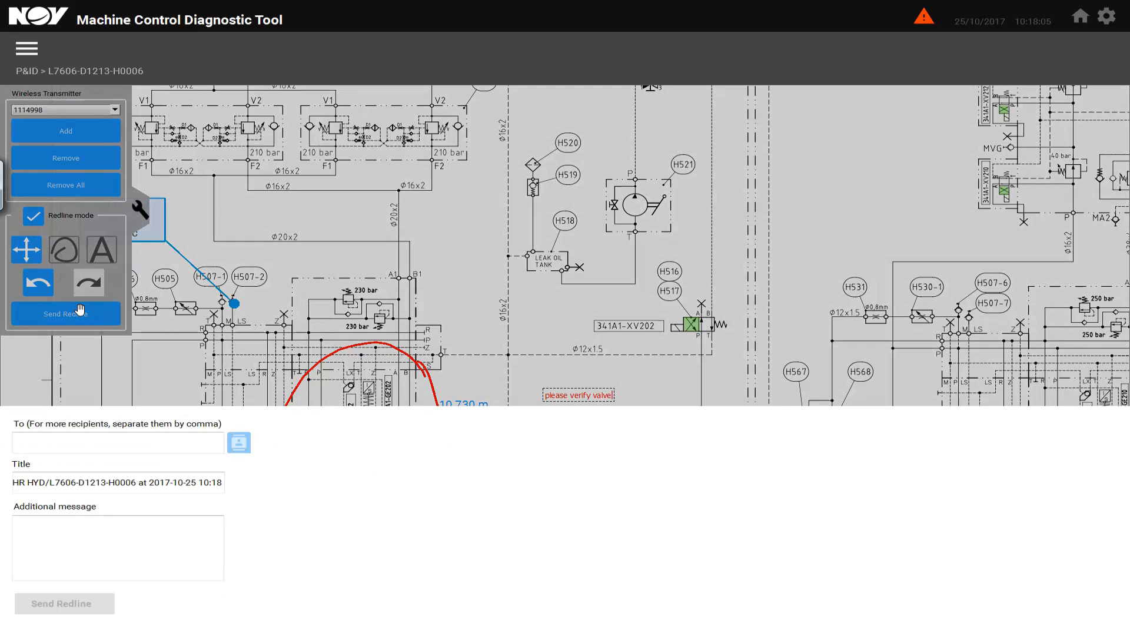
pyautogui.click(90, 602)
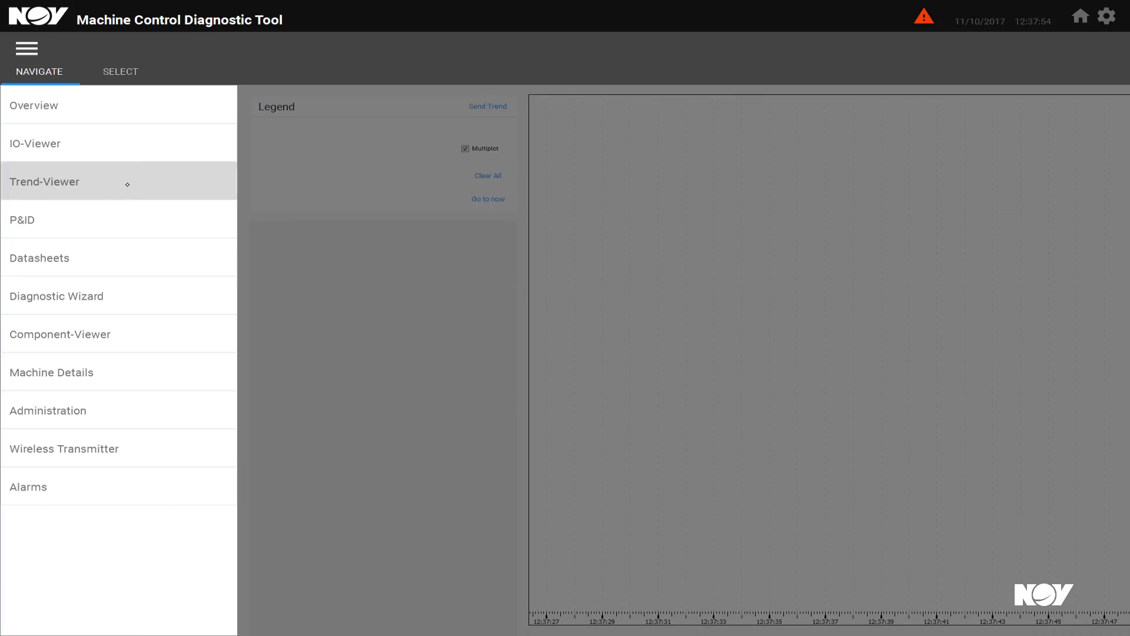
# In Trend-Viewer, assign transmitter pressure, trolley position and FV202 valve output to one multiplot.
pyautogui.click(126, 184)
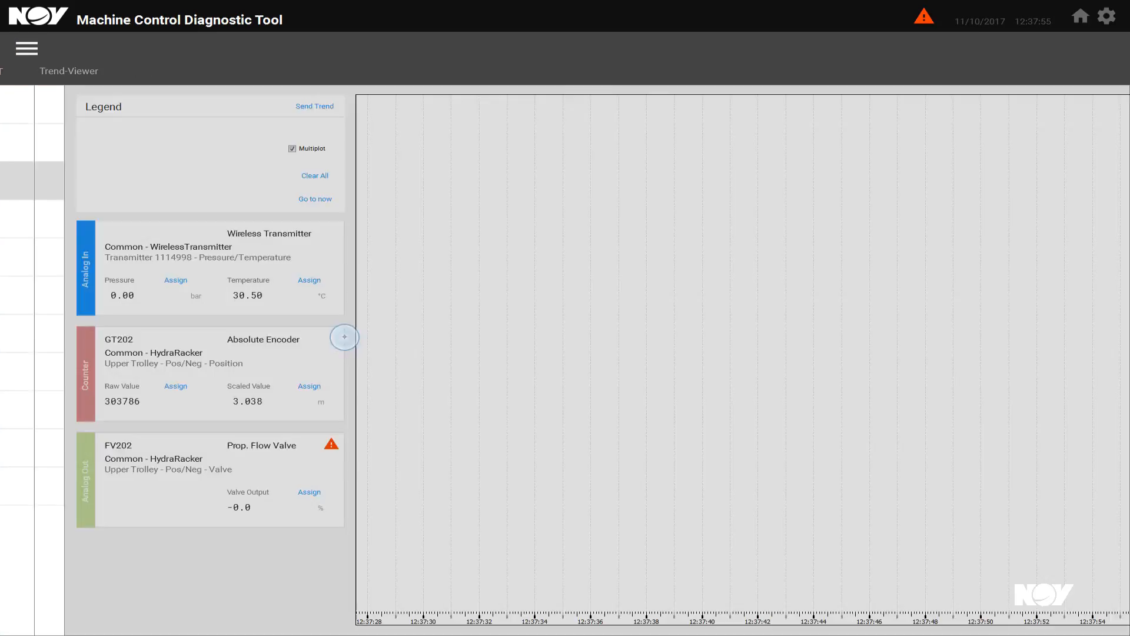
pyautogui.click(111, 280)
pyautogui.click(245, 385)
pyautogui.click(244, 491)
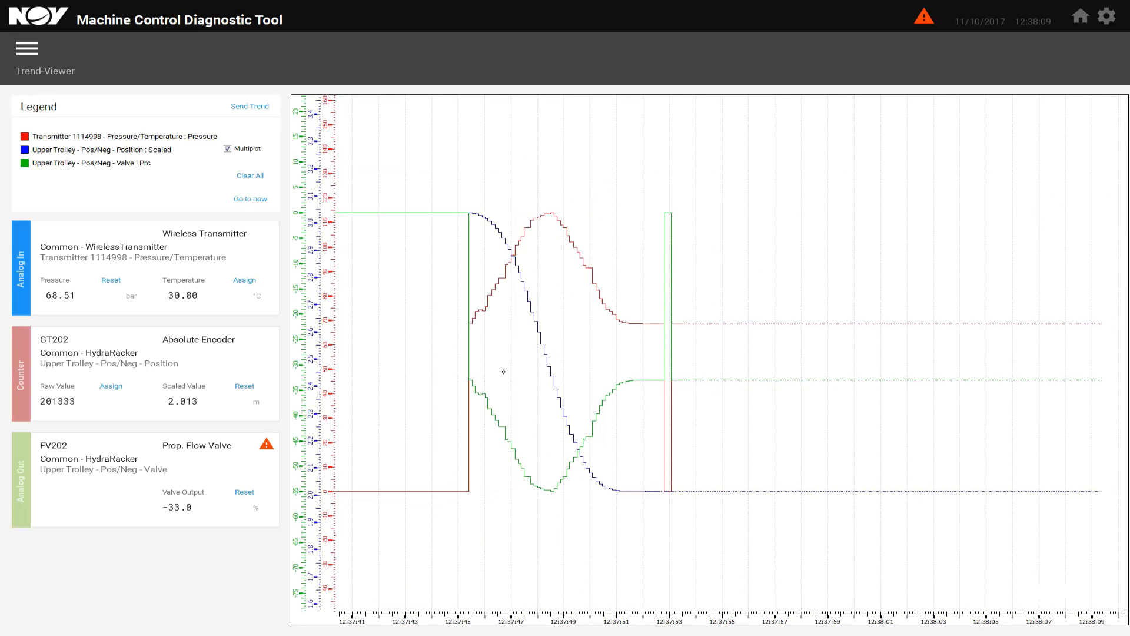
# Start the Send Trend form for the three-signal plot addressed to tech support.
pyautogui.click(249, 107)
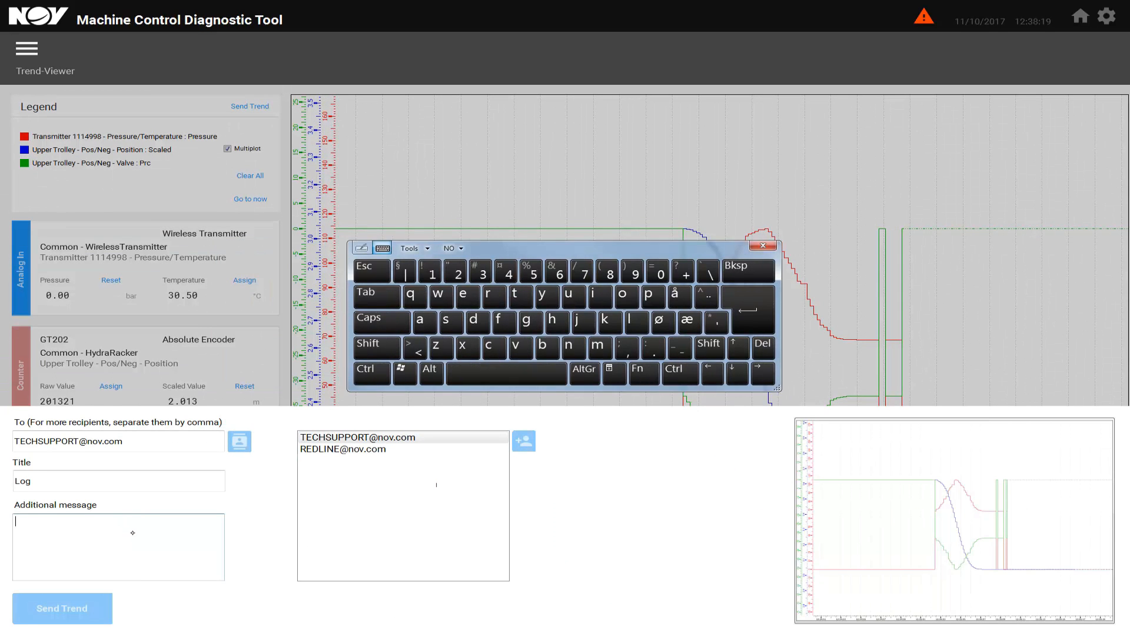